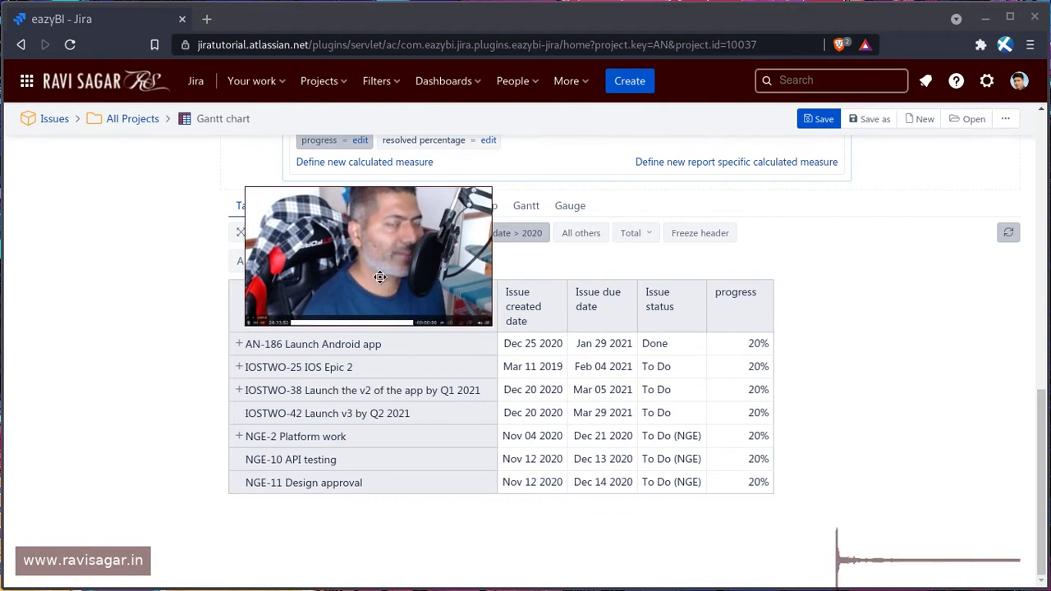
# - Switch the report to Gantt view and scroll the timeline to the December 2020 issue bars
pyautogui.moveTo(380, 276); pyautogui.dragTo(929, 113)
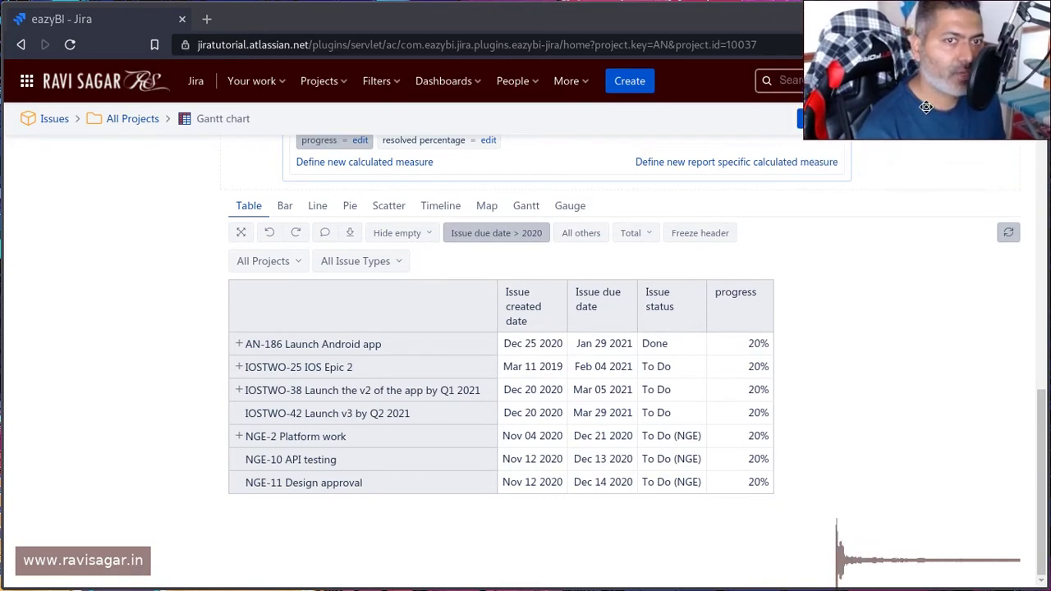
pyautogui.click(530, 210)
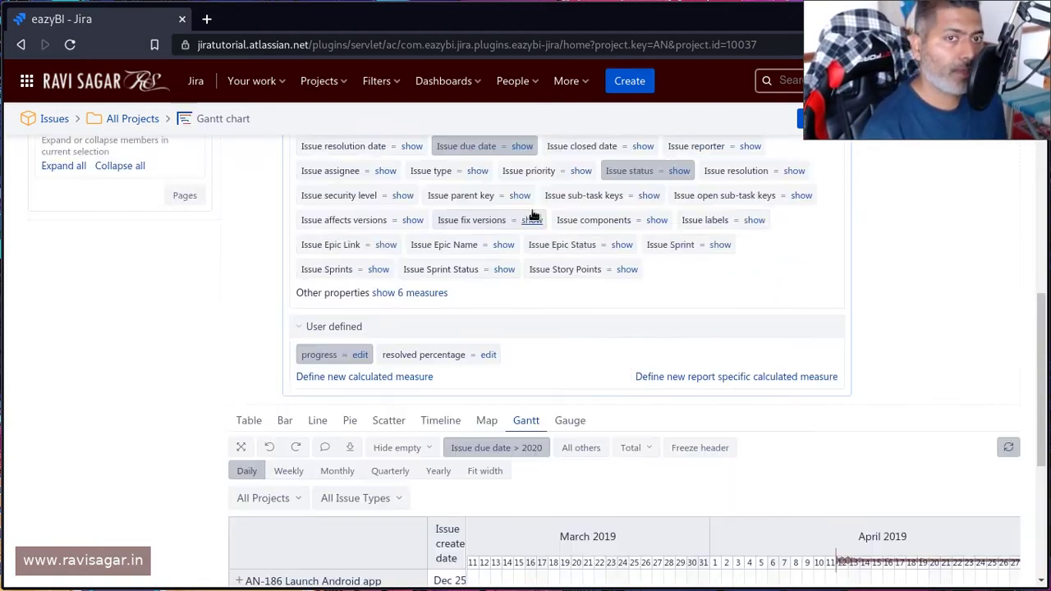
pyautogui.scroll(-4, 647, 255)
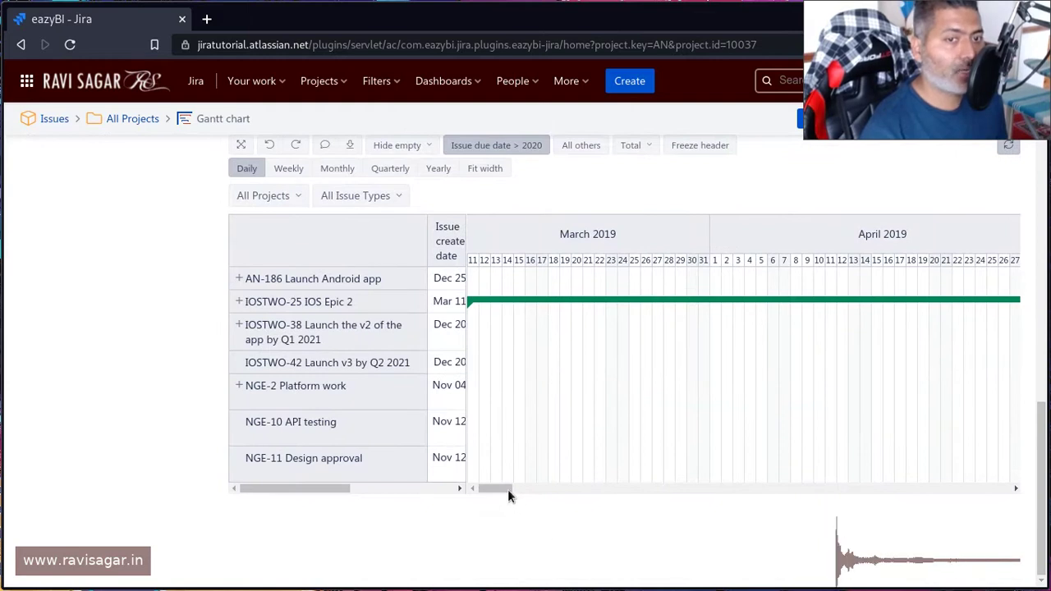
pyautogui.moveTo(507, 490); pyautogui.dragTo(950, 476)
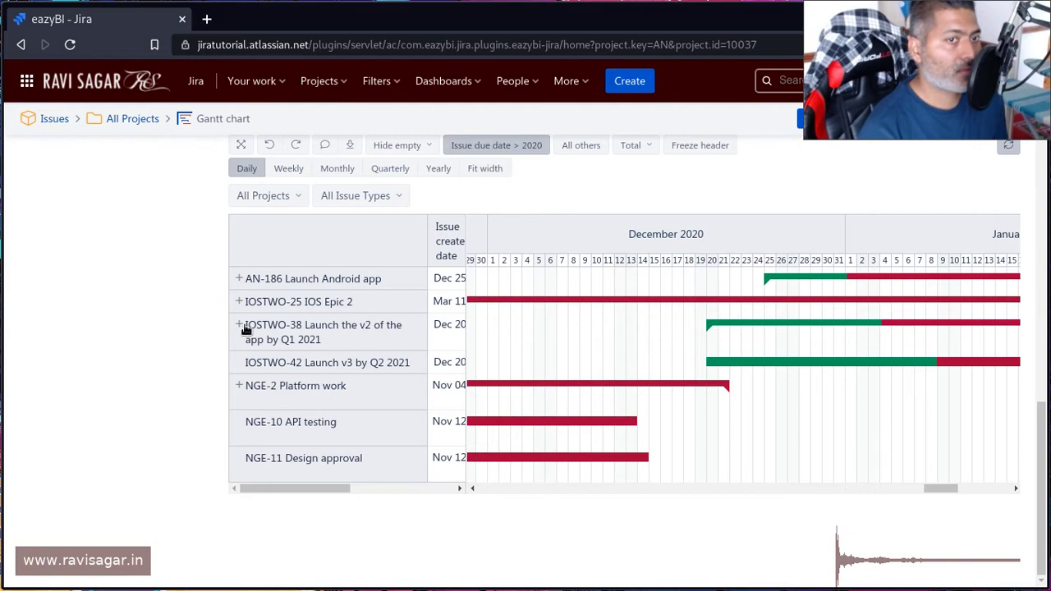
pyautogui.moveTo(896, 366)
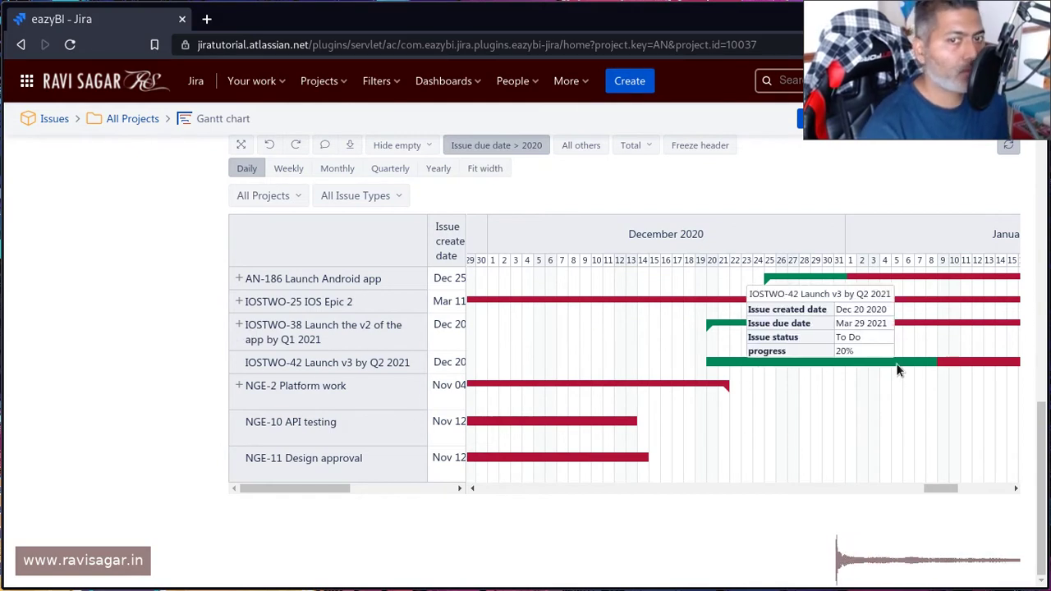
pyautogui.scroll(3, 575, 365)
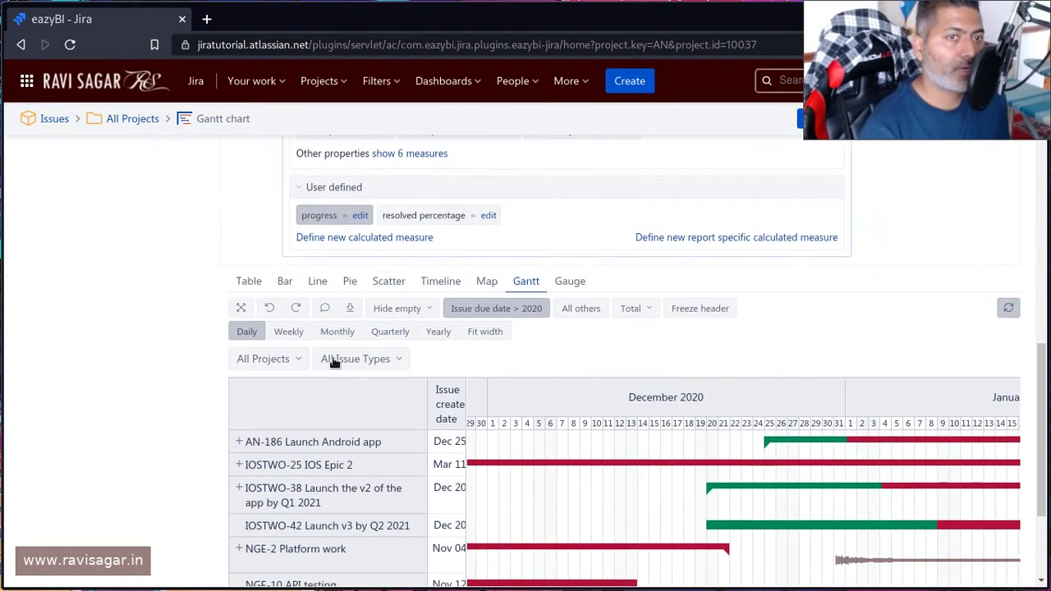
# - Return to table view and add Issues created and Issues resolved as measure columns
pyautogui.click(249, 282)
pyautogui.scroll(-3, 624, 328)
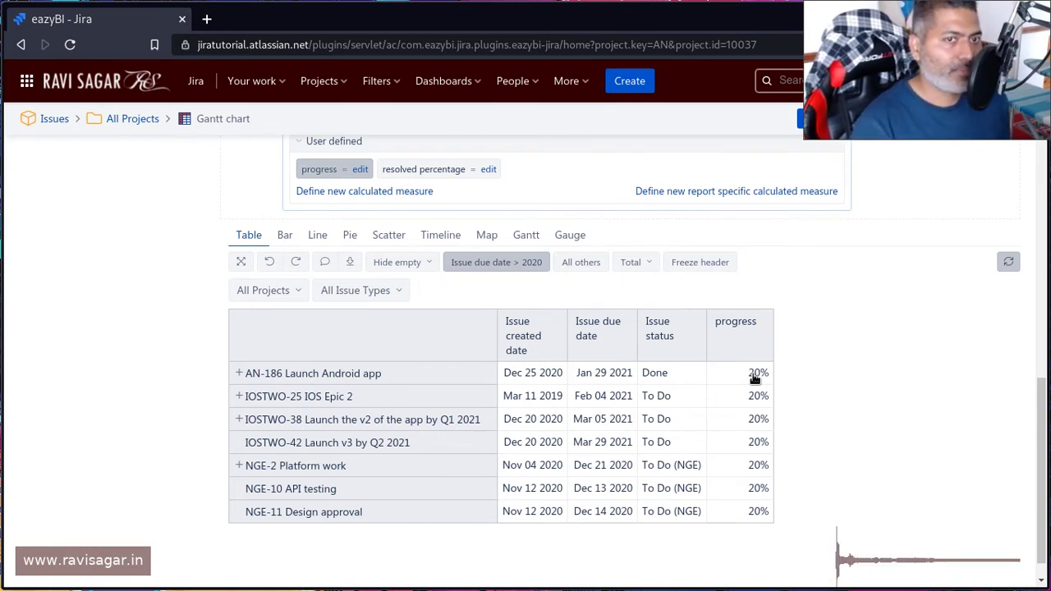
pyautogui.scroll(5, 698, 391)
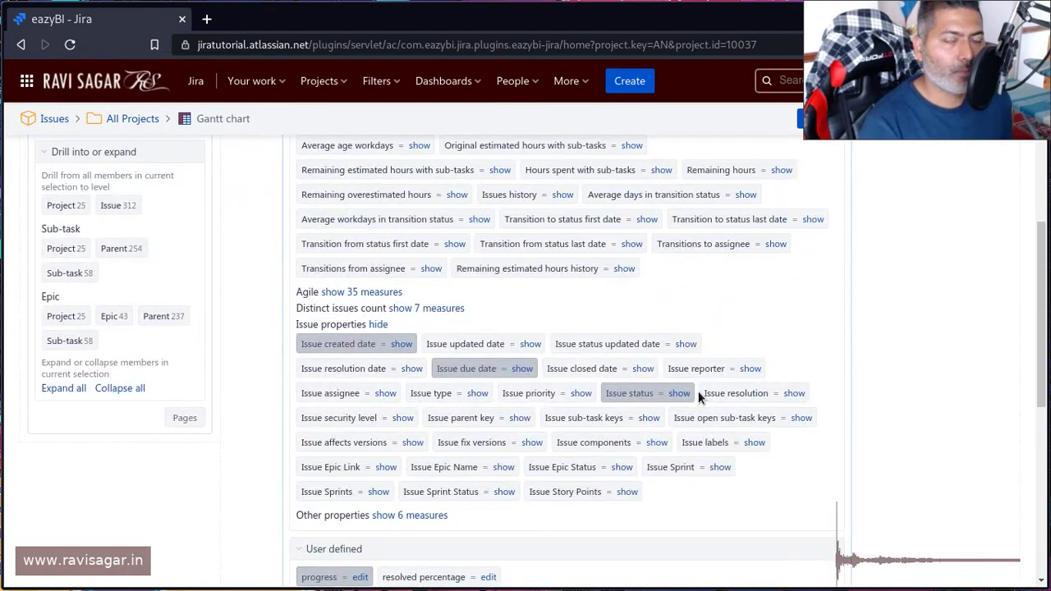
pyautogui.scroll(2, 698, 392)
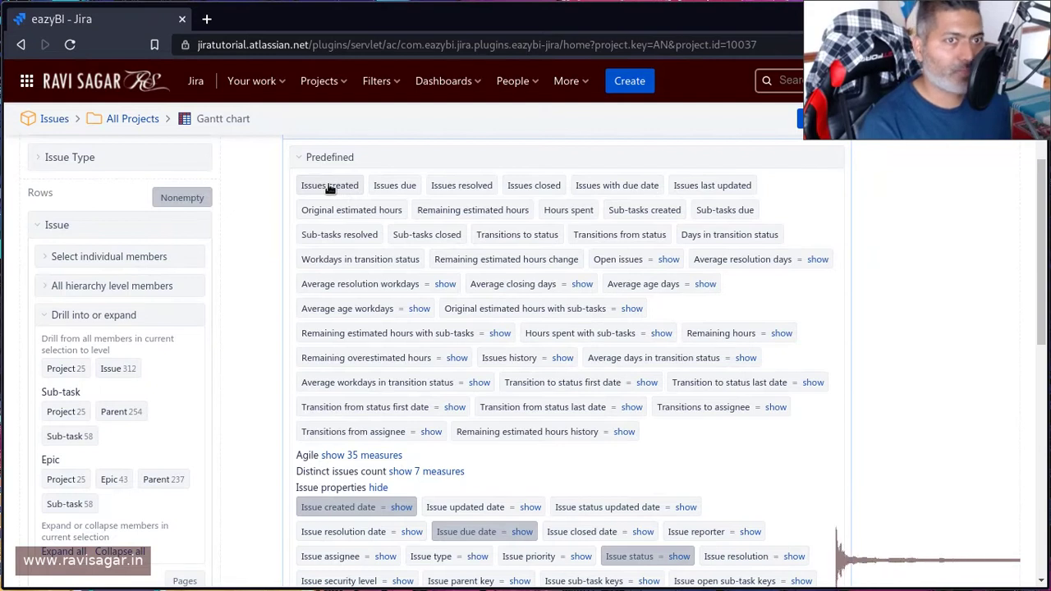
pyautogui.scroll(2, 329, 188)
pyautogui.click(327, 308)
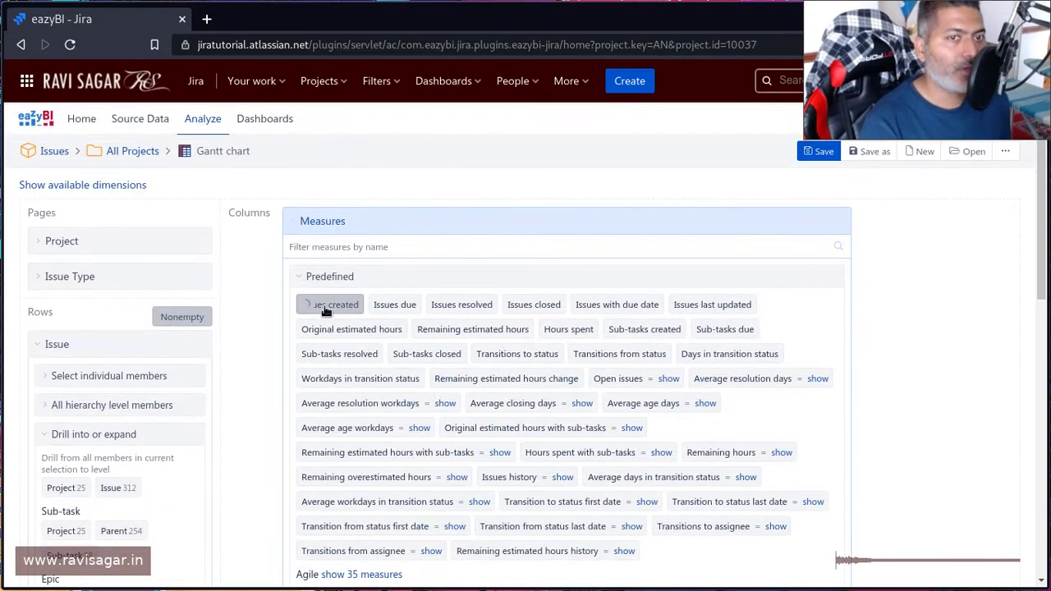
pyautogui.click(463, 306)
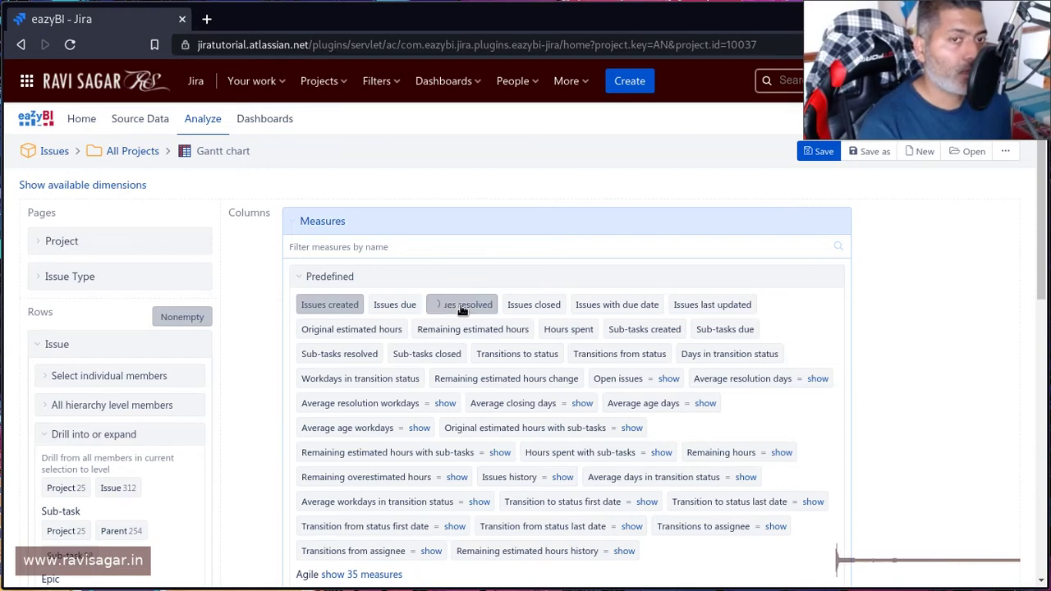
# - Add the resolved percentage measure to the table and remove the progress measure
pyautogui.scroll(-7, 462, 309)
pyautogui.scroll(-2, 462, 309)
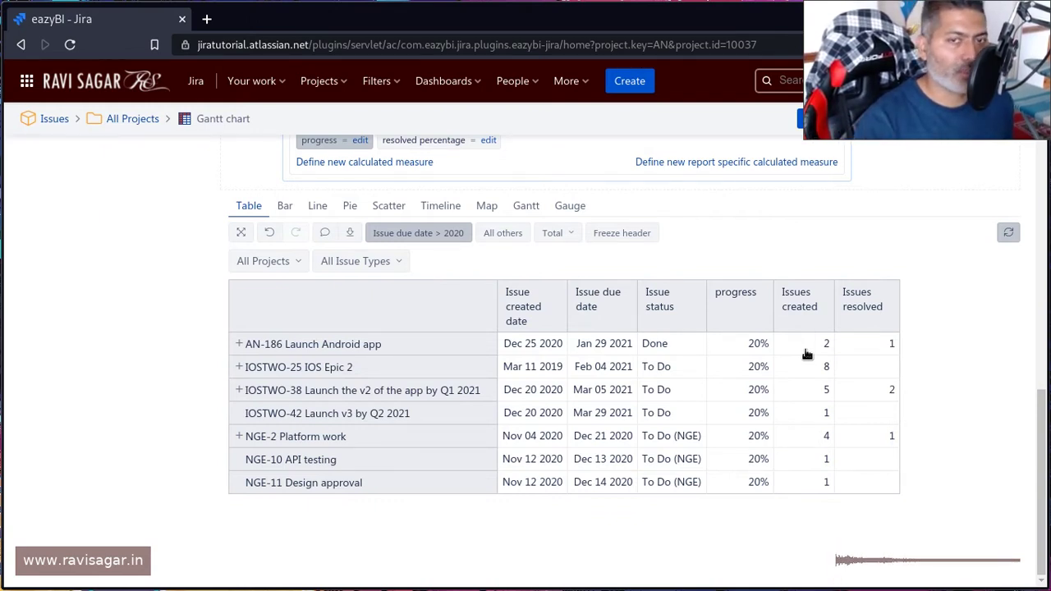
pyautogui.scroll(1, 805, 353)
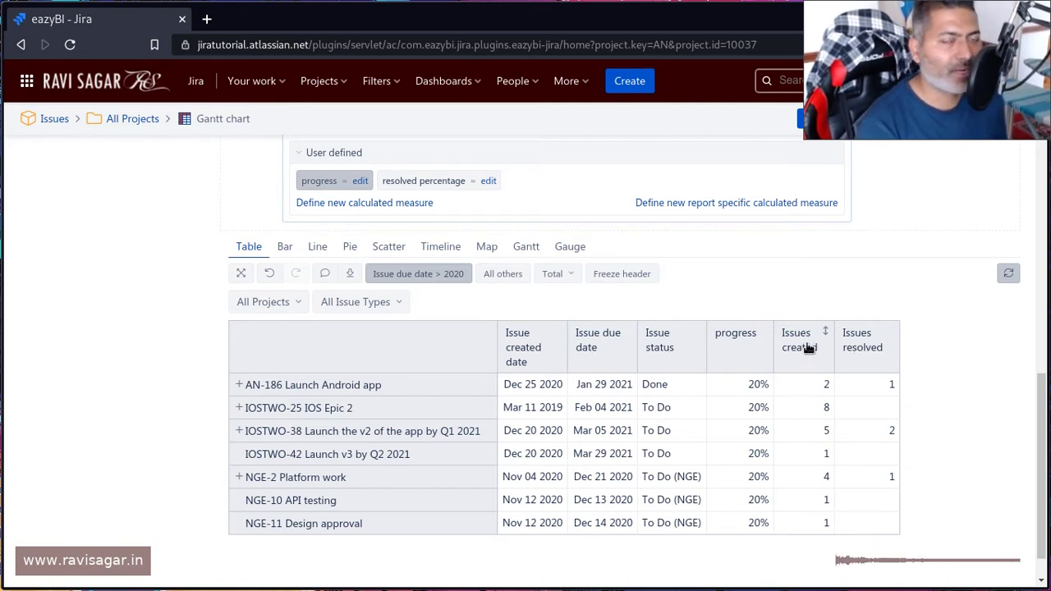
pyautogui.scroll(1, 502, 271)
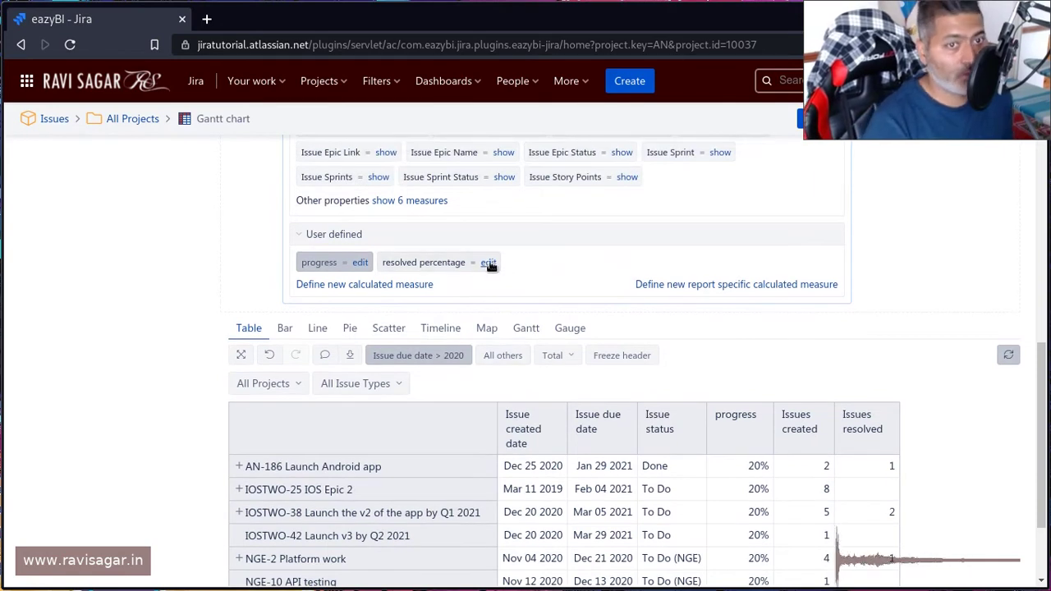
pyautogui.click(443, 263)
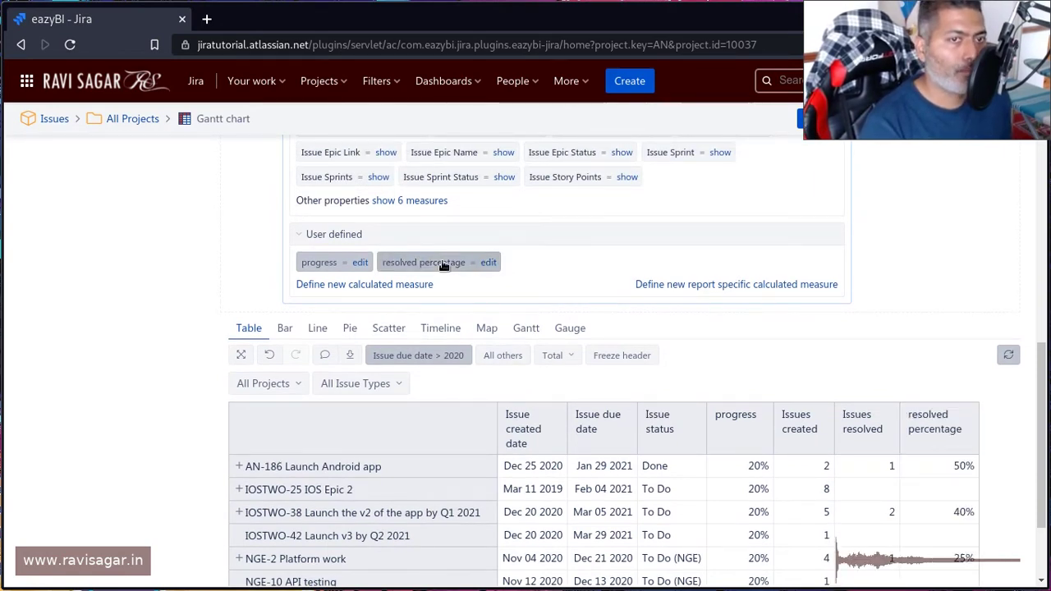
pyautogui.click(323, 265)
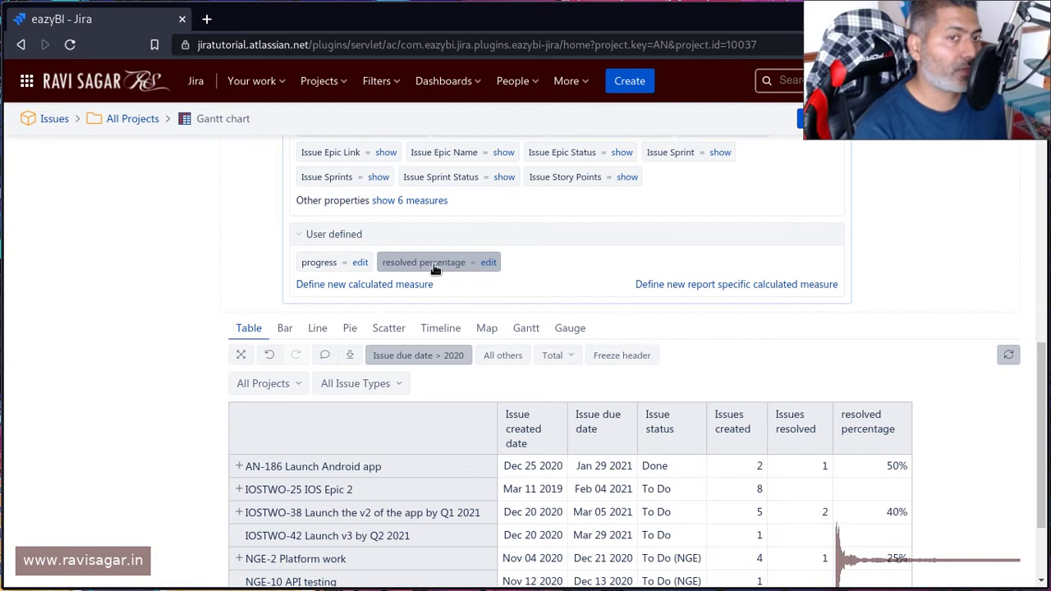
# - Rewrite the resolved percentage formula as Issues resolved divided by Issues created
pyautogui.click(487, 265)
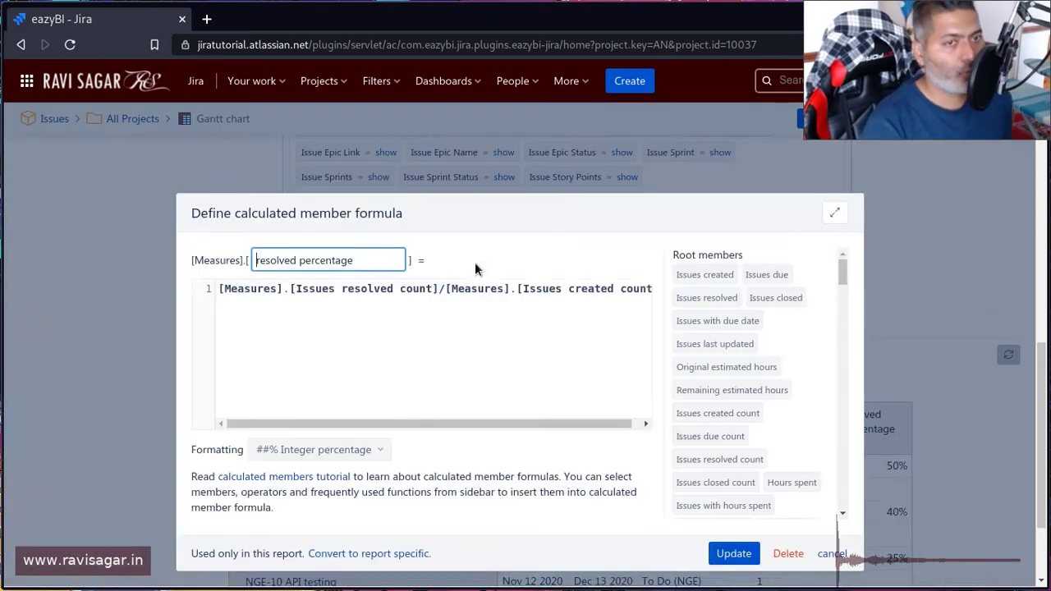
pyautogui.doubleClick(476, 288)
pyautogui.click(476, 289)
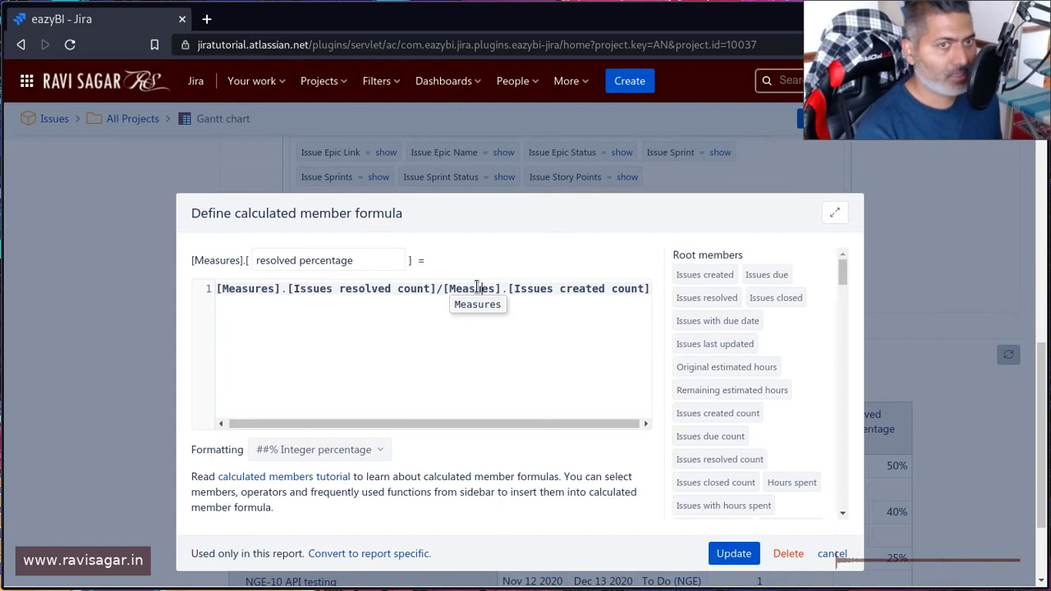
pyautogui.hotkey('ctrl', 'a')
pyautogui.press('BackSpace')
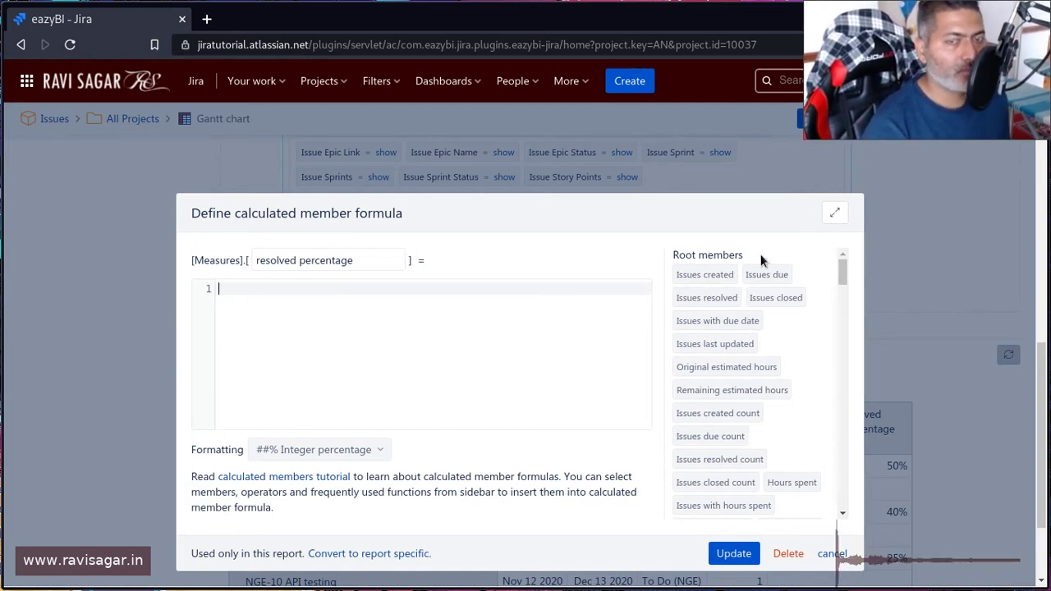
pyautogui.click(708, 299)
pyautogui.write('/')
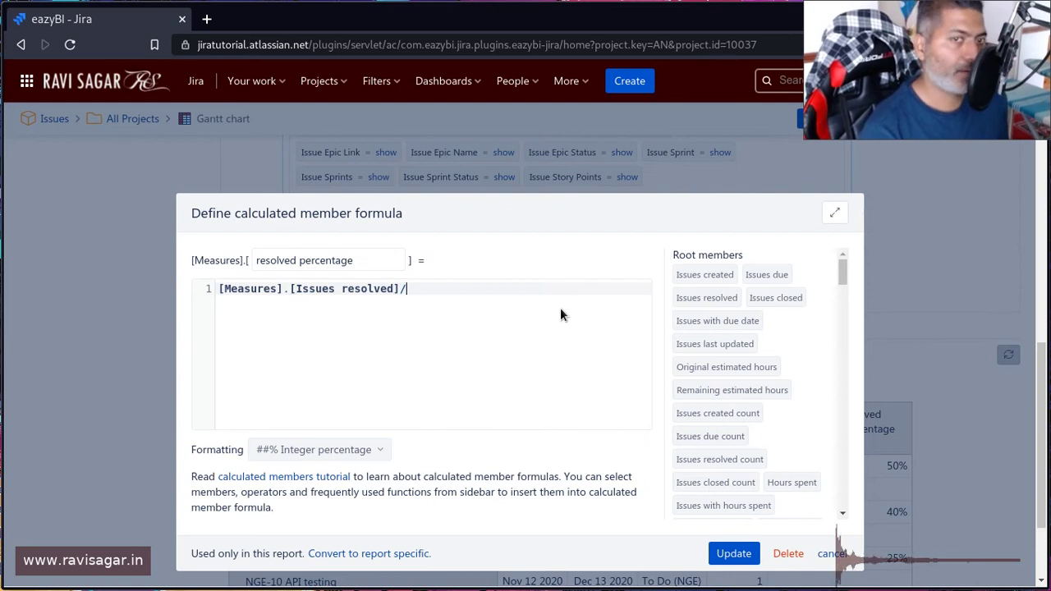
pyautogui.click(678, 275)
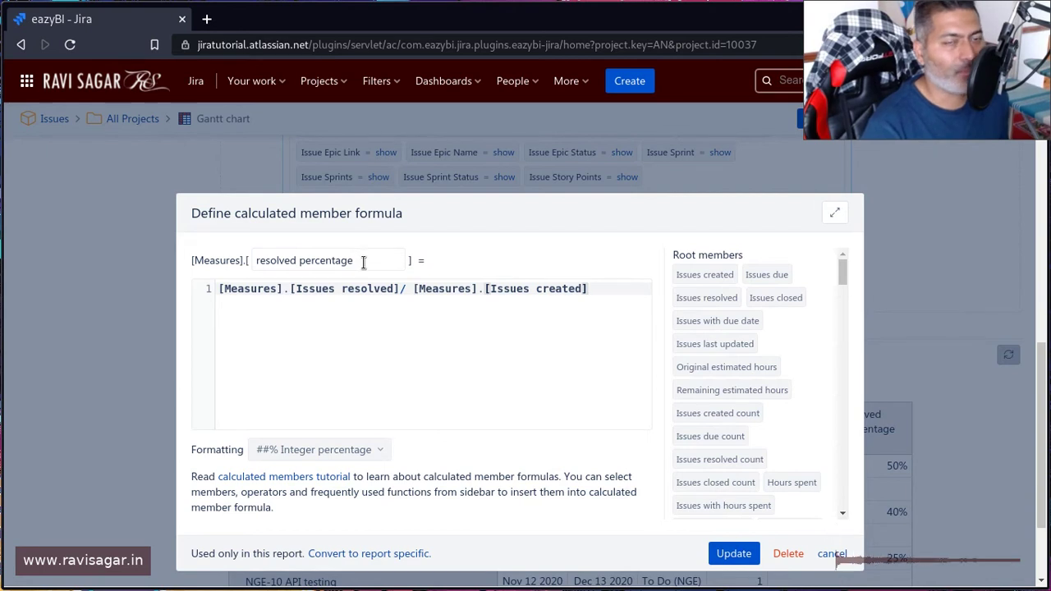
# - Rename the measure to 'Resolved %' and apply the updated definition
pyautogui.click(260, 261)
pyautogui.press('Delete')
pyautogui.write('R')
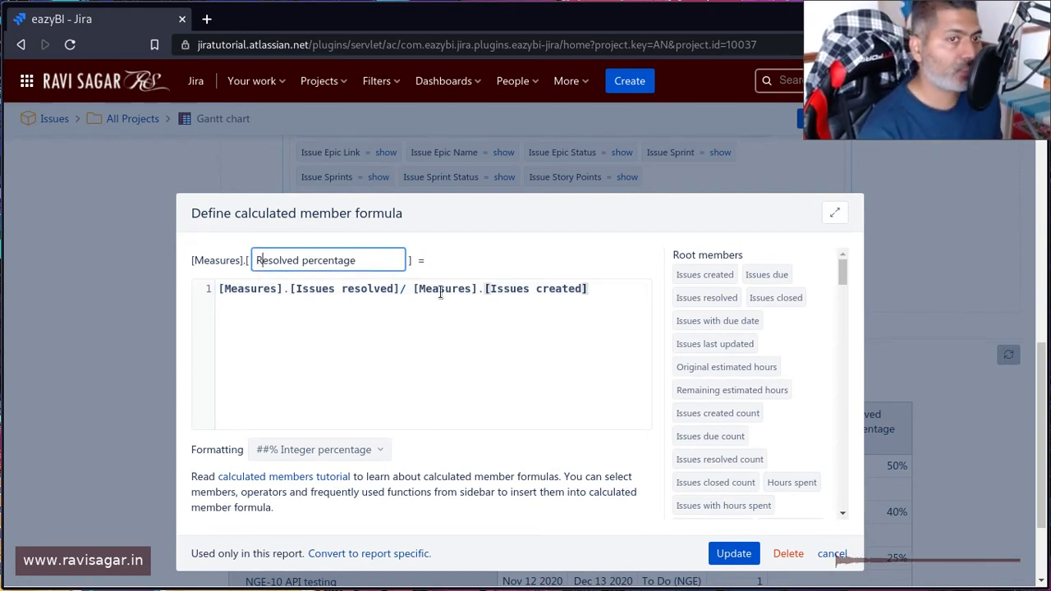
pyautogui.press('Right')
pyautogui.press('Right')
pyautogui.press('Right')
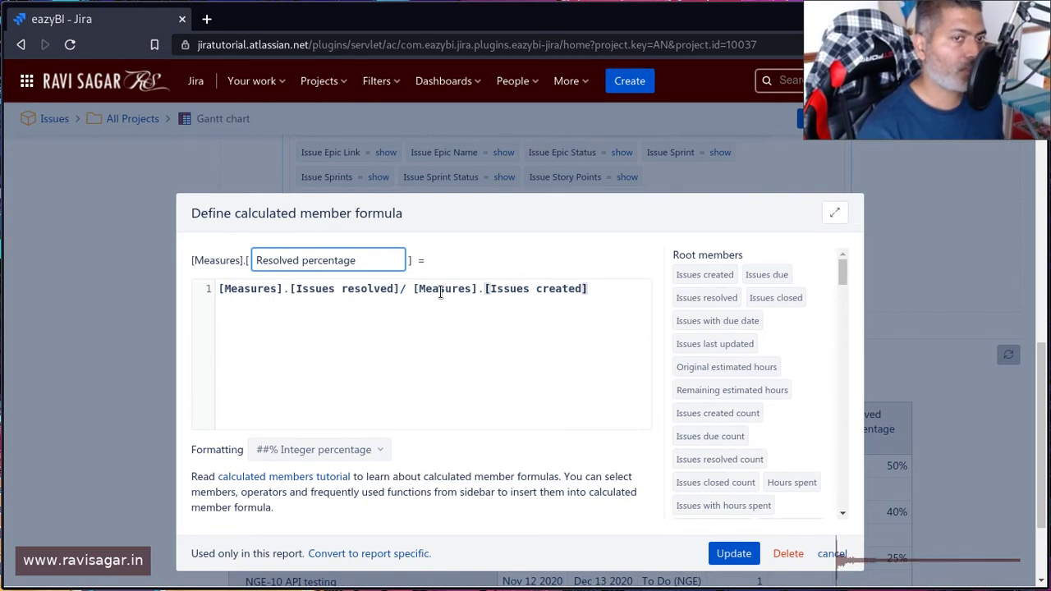
pyautogui.press('BackSpace')
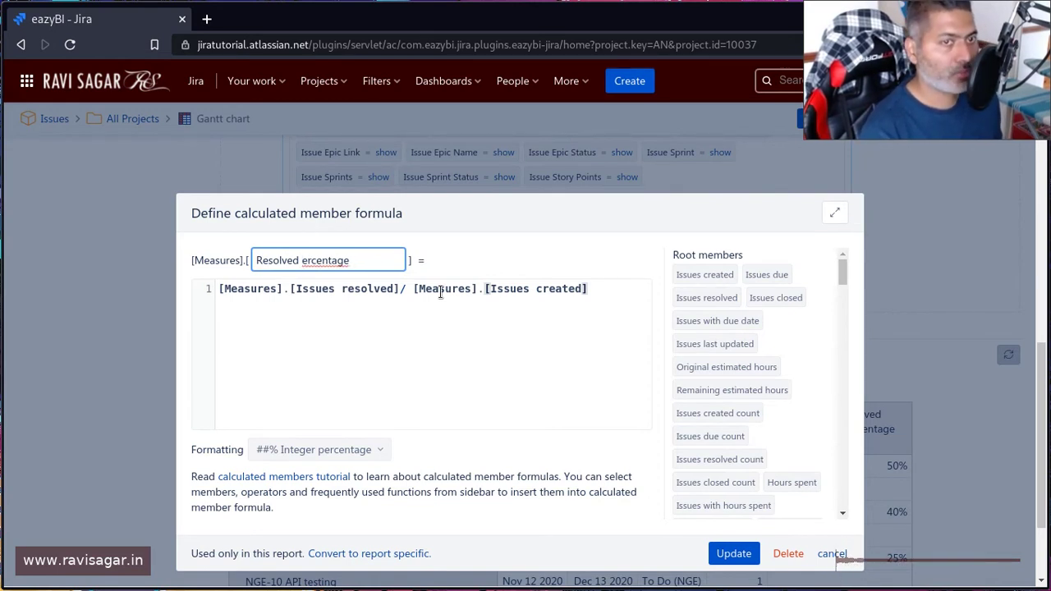
pyautogui.hotkey('shift', 'End')
pyautogui.press('Delete')
pyautogui.write('%')
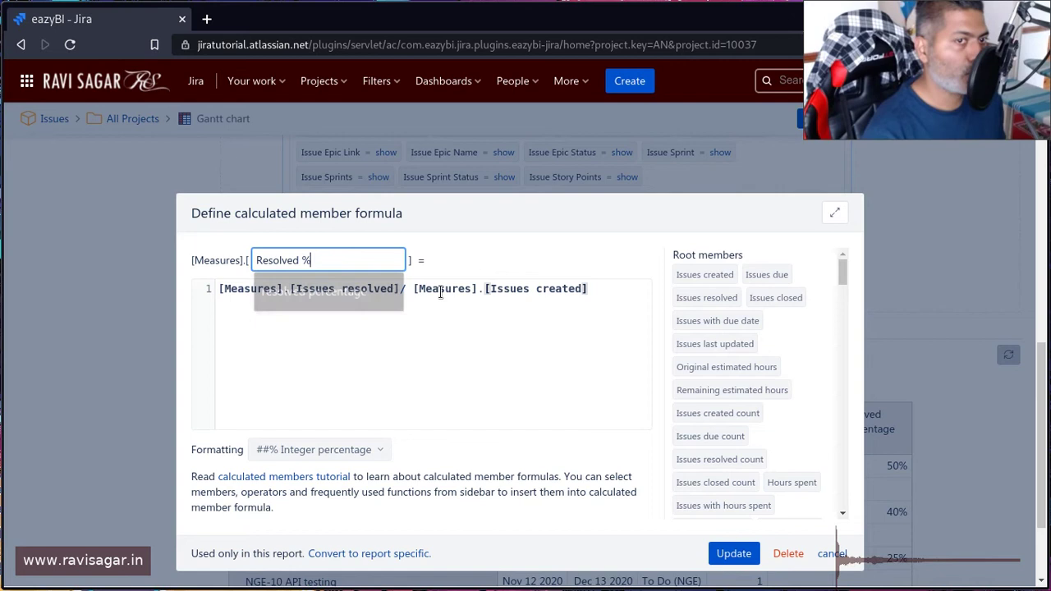
pyautogui.click(739, 556)
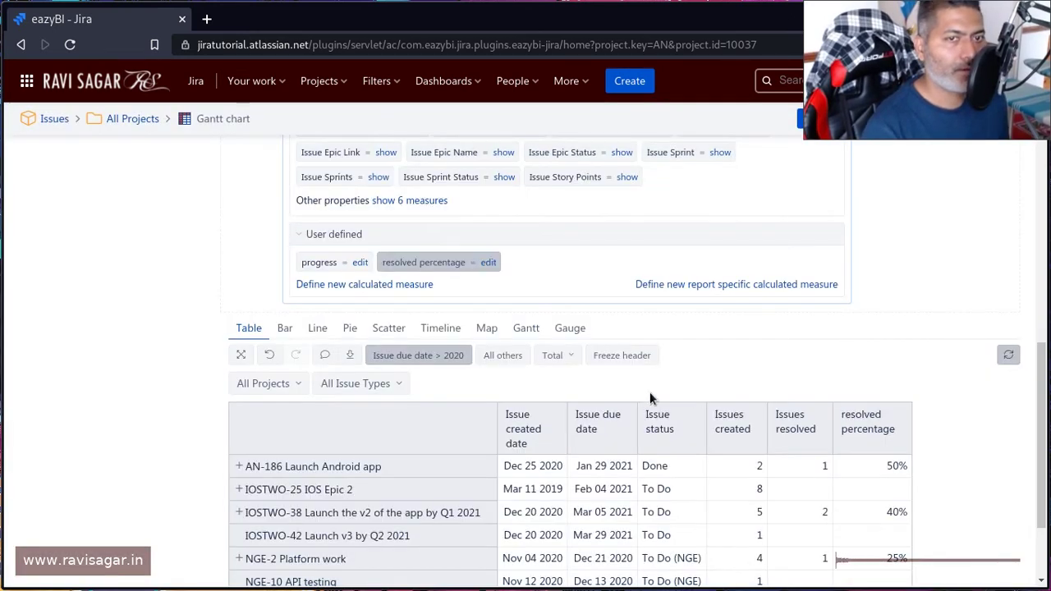
# - Show the Gantt chart at November 2020 and confirm NGE-2's bar shows 25% Resolved %
pyautogui.scroll(-3, 786, 437)
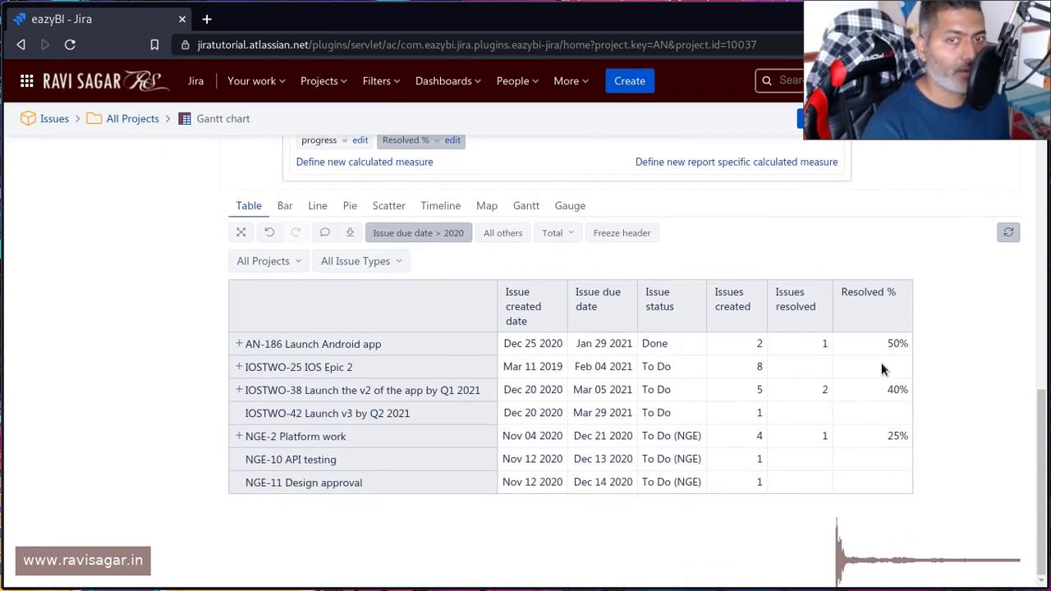
pyautogui.scroll(5, 881, 362)
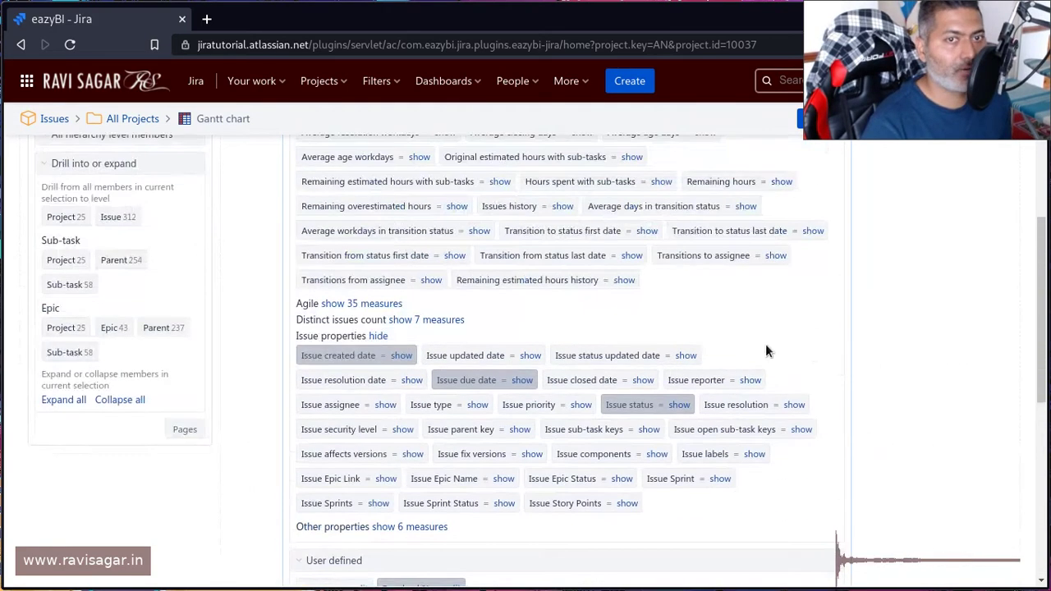
pyautogui.scroll(2, 766, 351)
pyautogui.scroll(-3, 703, 389)
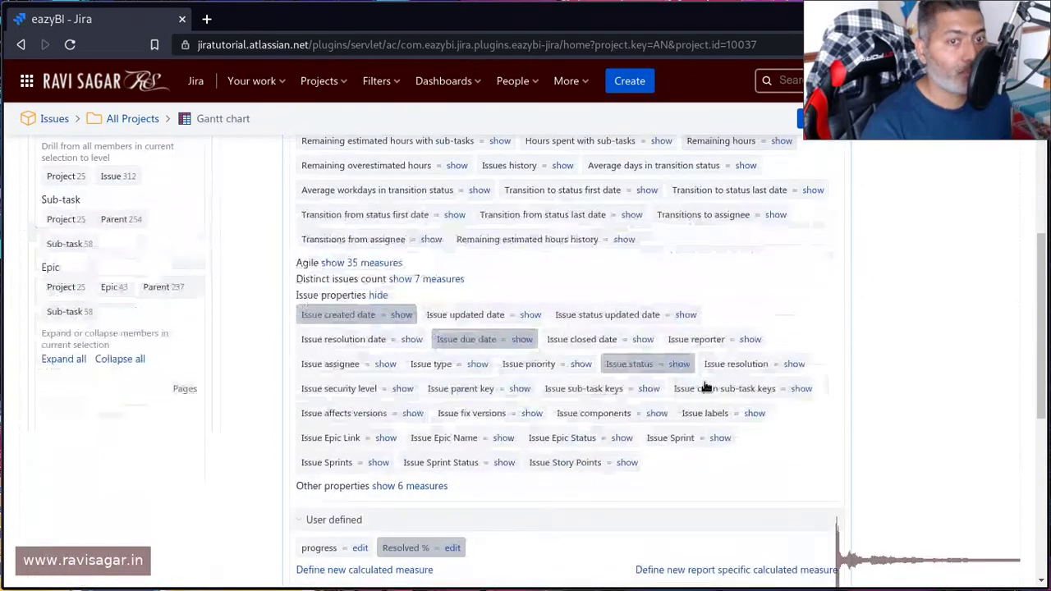
pyautogui.scroll(-4, 704, 388)
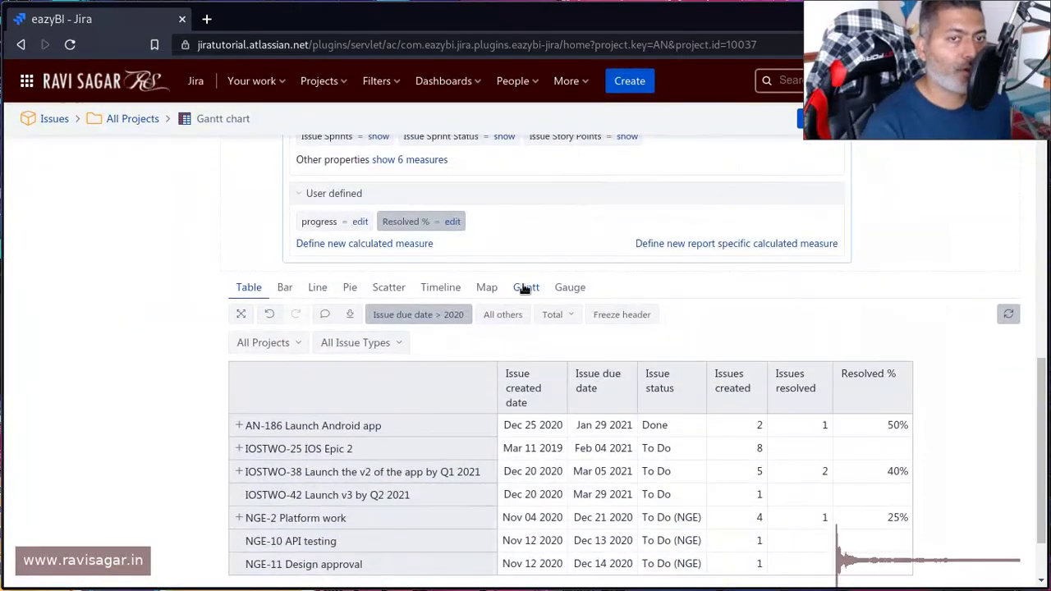
pyautogui.click(526, 287)
pyautogui.scroll(-4, 633, 224)
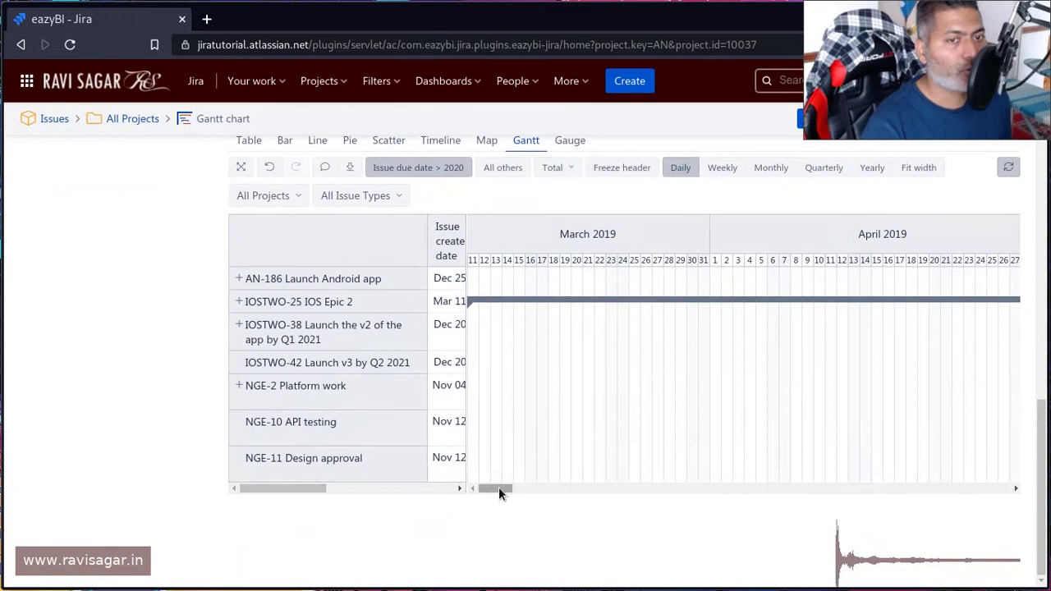
pyautogui.moveTo(499, 491); pyautogui.dragTo(911, 483)
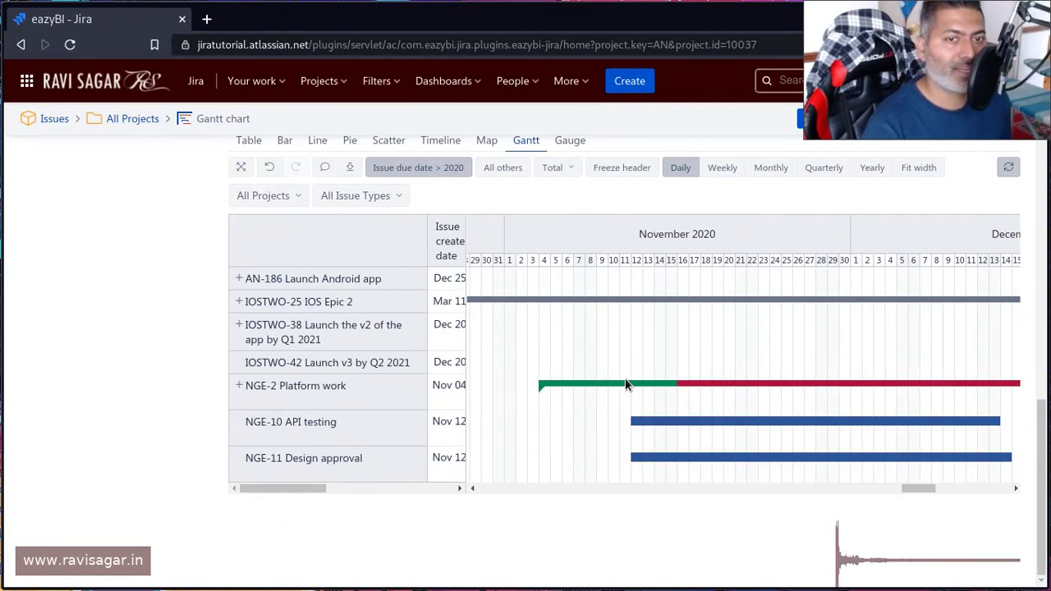
pyautogui.moveTo(639, 388)
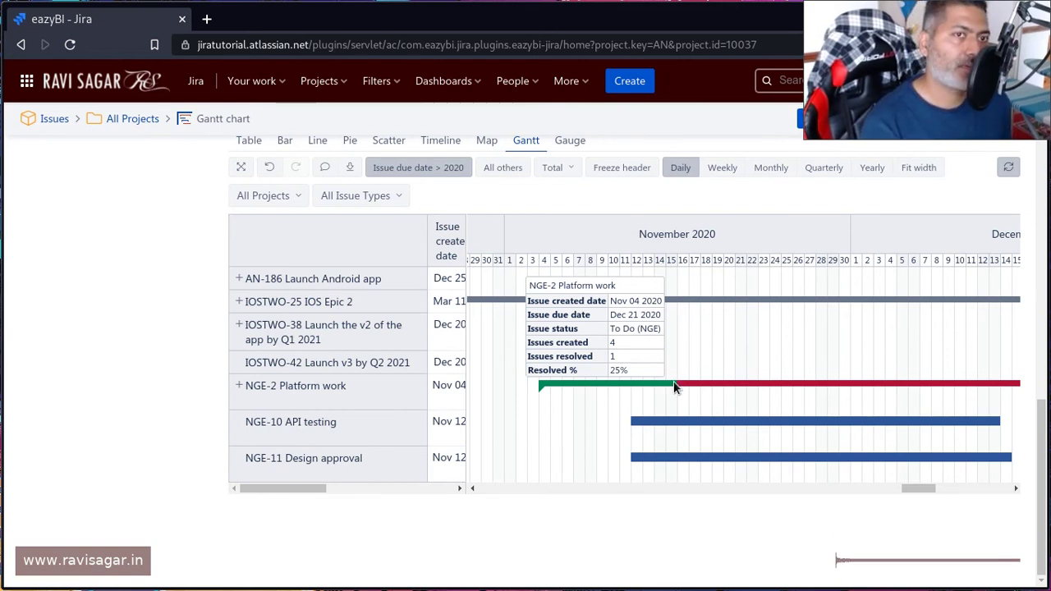
pyautogui.scroll(2, 321, 311)
pyautogui.scroll(5, 164, 371)
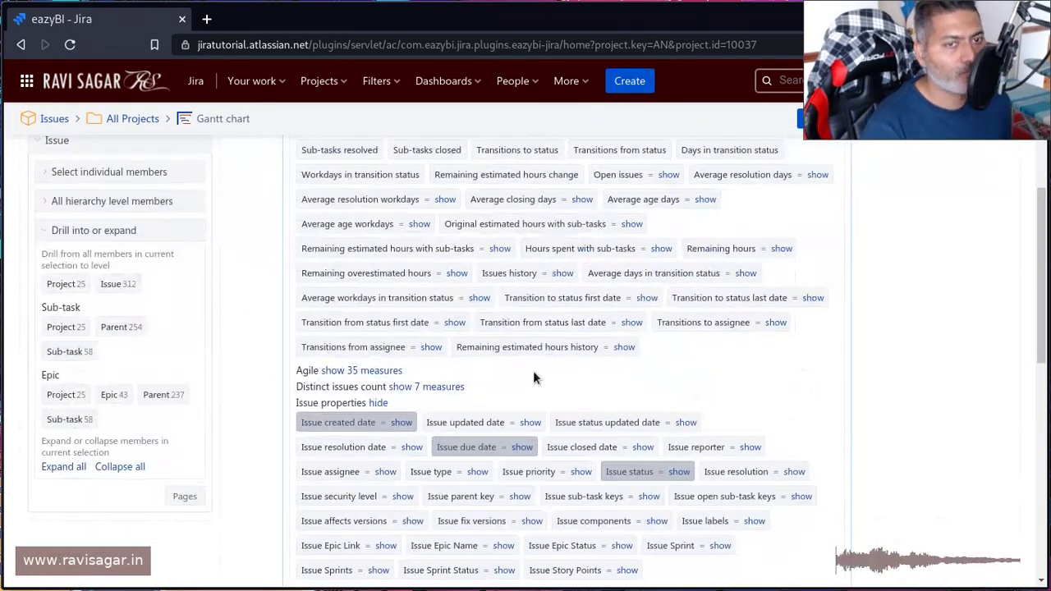
# - Save the report with its Resolved % Gantt changes
pyautogui.scroll(3, 533, 374)
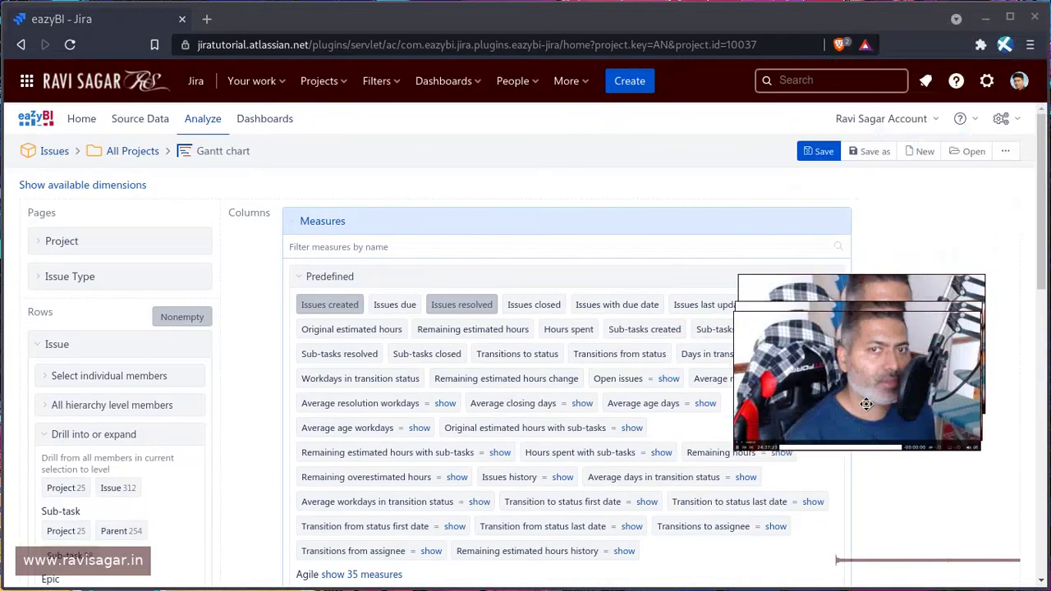
pyautogui.click(819, 152)
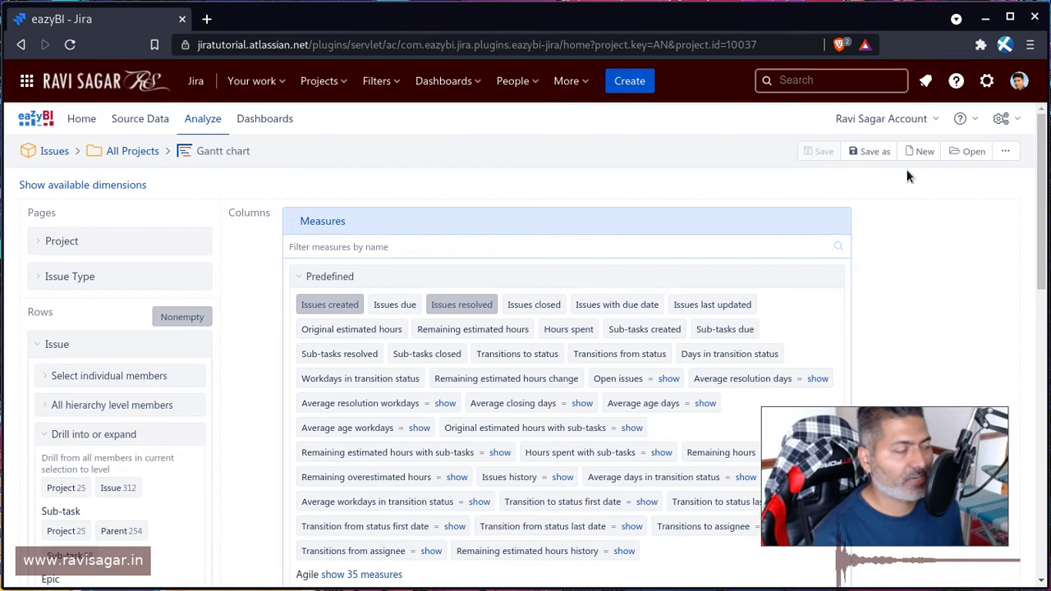